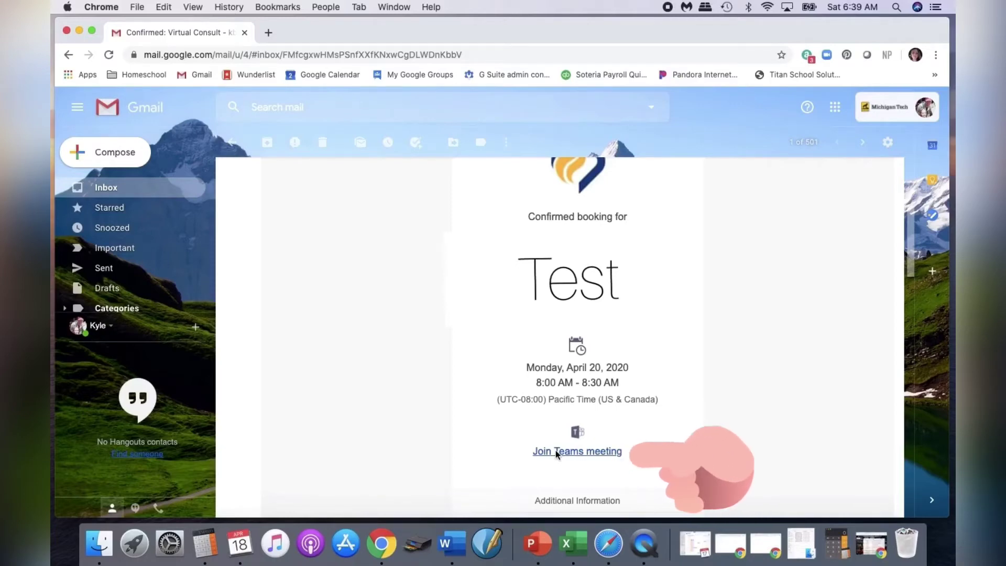
Open the Test booking email's 'Join Teams meeting' link in a new Chrome tab
{"action": "left_click", "coordinate": [555, 451]}
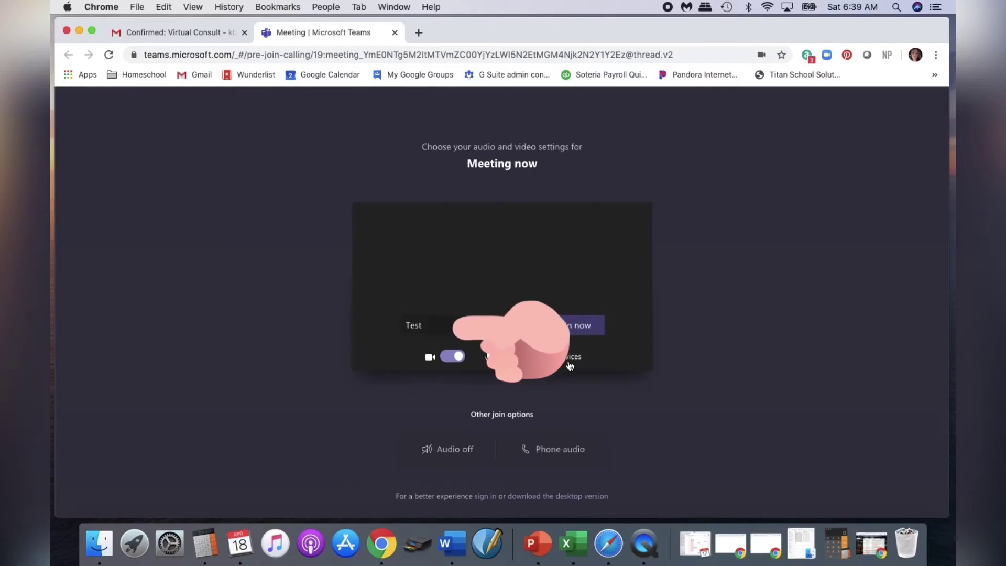
Join the 'Meeting now' call in the browser with camera and microphone kept on
{"action": "left_click", "coordinate": [588, 329]}
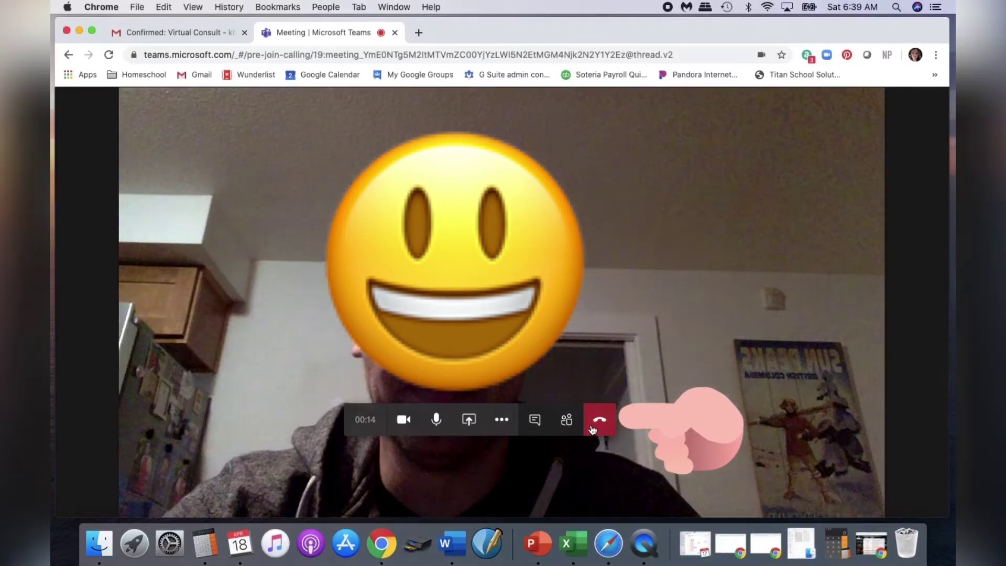
Hang up the browser test call and close the Teams meeting tab
{"action": "left_click", "coordinate": [592, 429]}
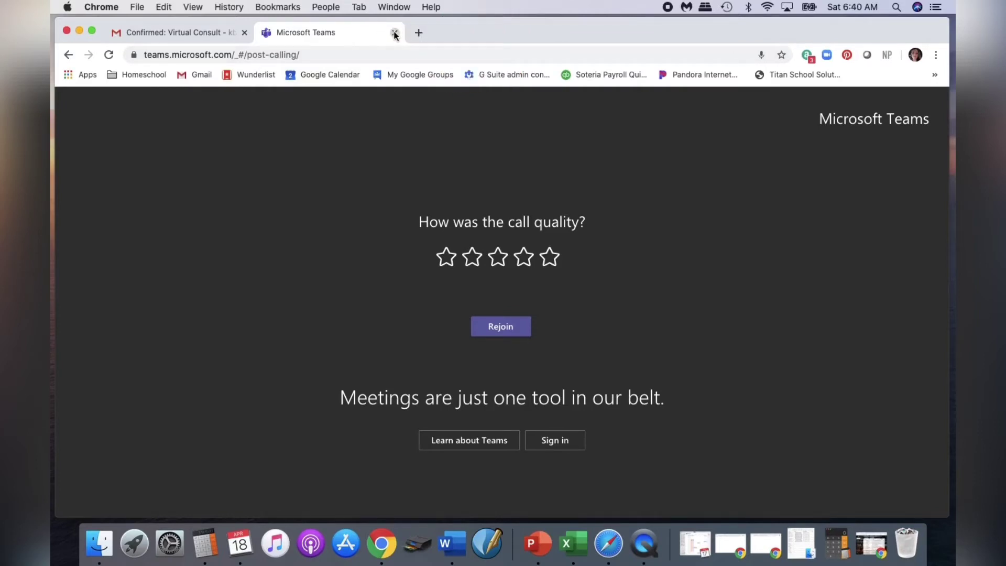
{"action": "left_click", "coordinate": [394, 33]}
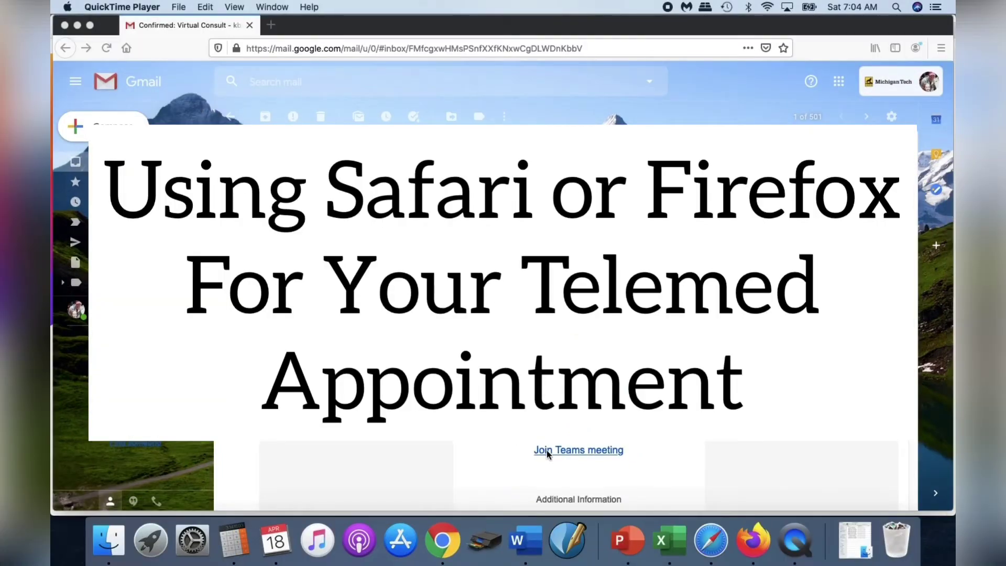
Follow the booking email's 'Join Teams meeting' link in Safari
{"action": "left_click", "coordinate": [555, 450]}
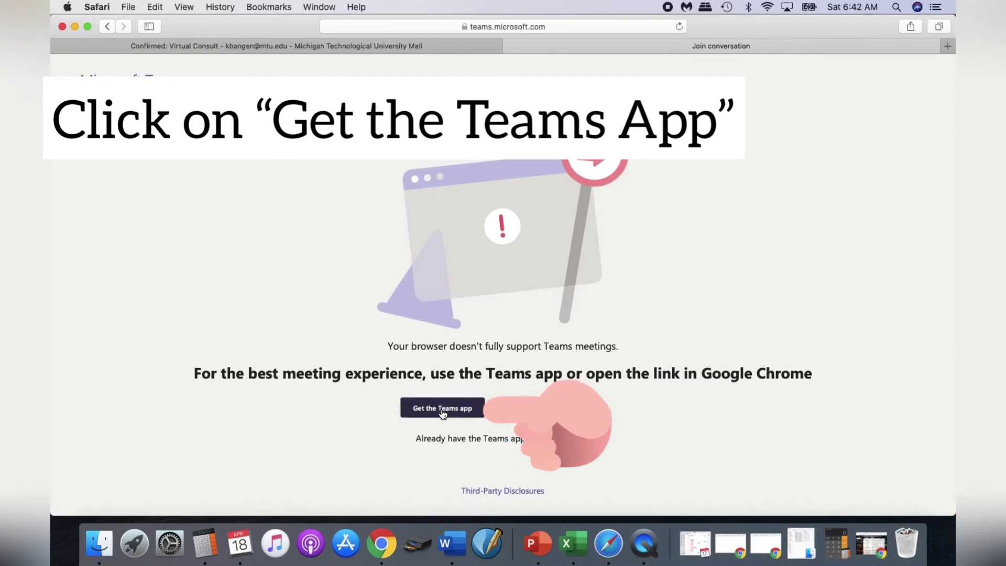
Download the 81.3 MB Teams .pkg, allowing downloads from teams.microsoft.com, and launch it
{"action": "left_click", "coordinate": [442, 412]}
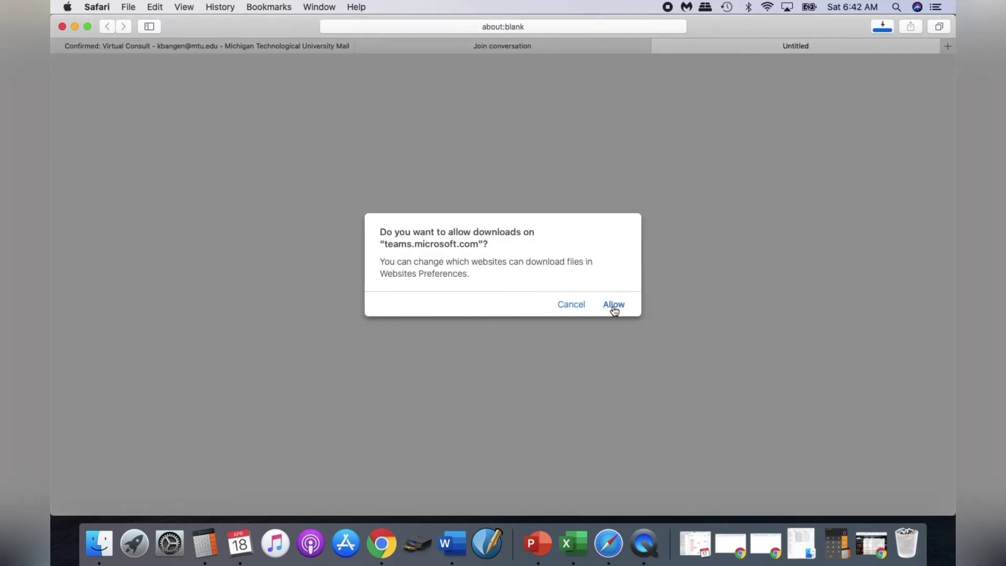
{"action": "left_click", "coordinate": [612, 306]}
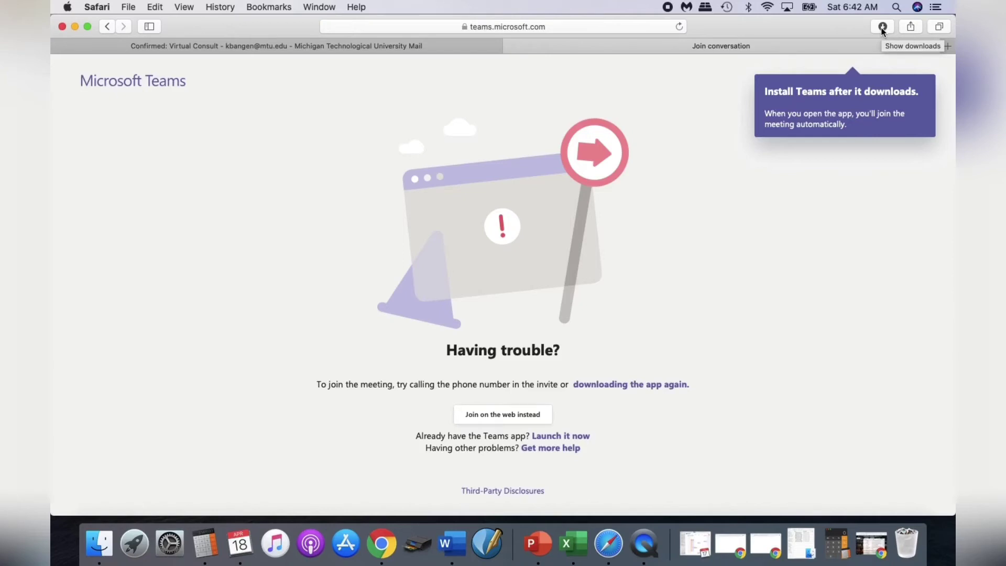
{"action": "left_click", "coordinate": [882, 29]}
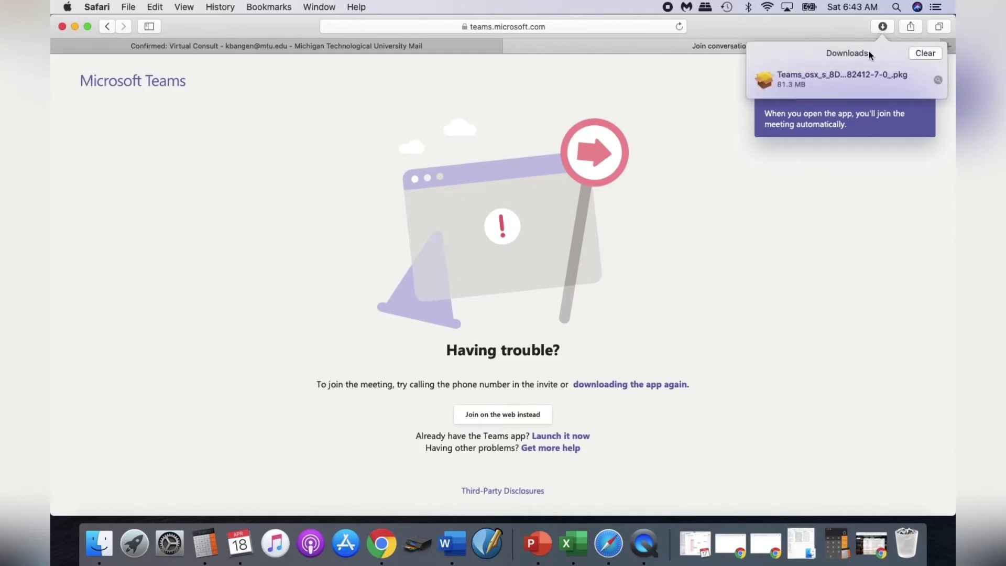
{"action": "left_click", "coordinate": [825, 80]}
{"action": "double_click", "coordinate": [824, 80]}
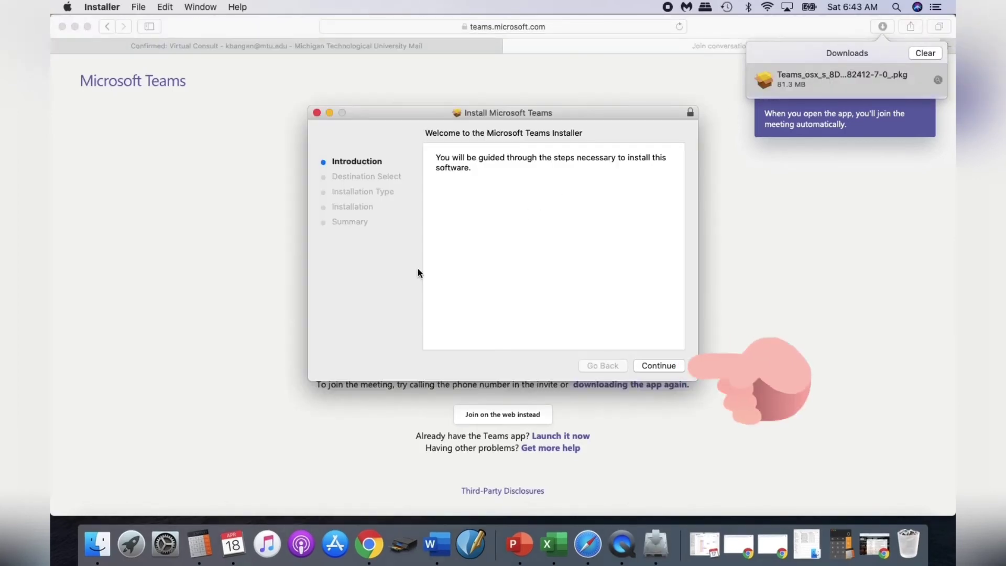
Install Teams for all users on Macintosh HD with the admin password, then trash the package
{"action": "left_click", "coordinate": [653, 367]}
{"action": "left_click", "coordinate": [653, 365]}
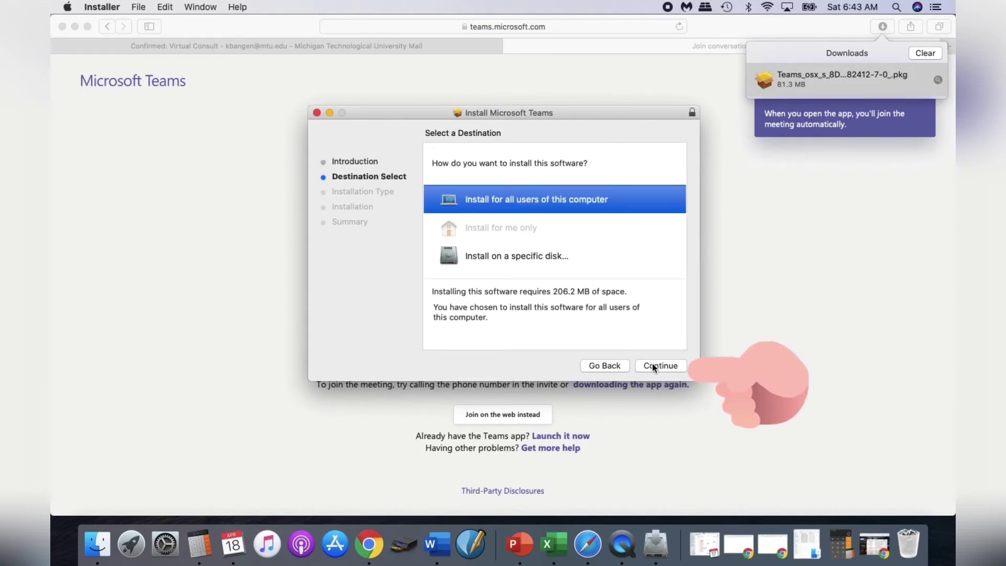
{"action": "left_click", "coordinate": [653, 366]}
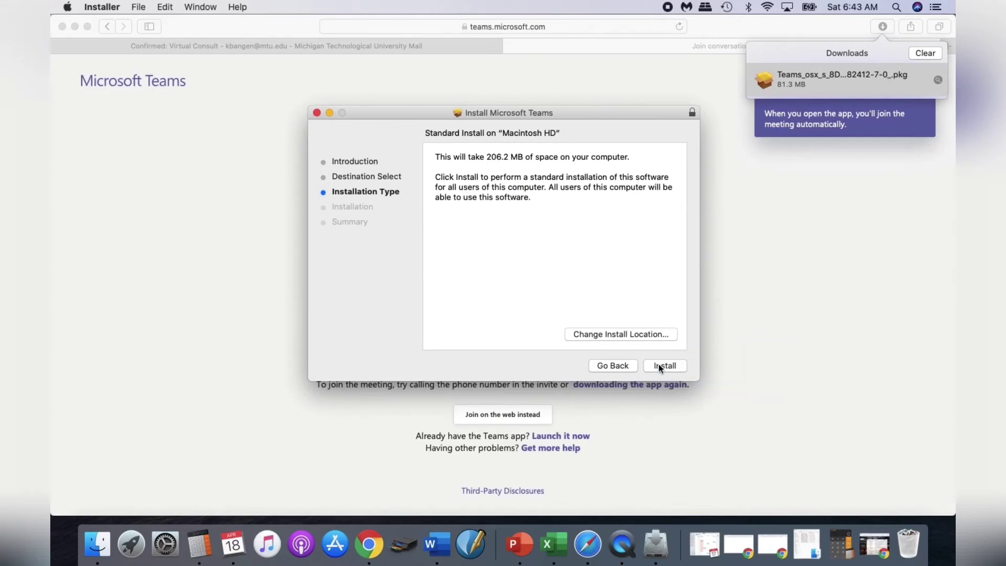
{"action": "left_click", "coordinate": [660, 367]}
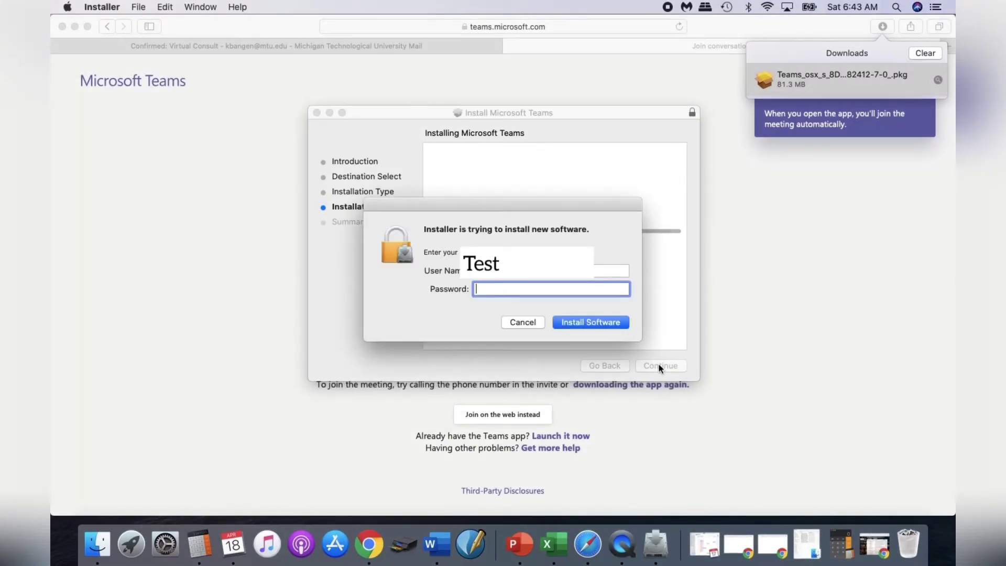
{"action": "type", "text": "*****"}
{"action": "type", "text": "******"}
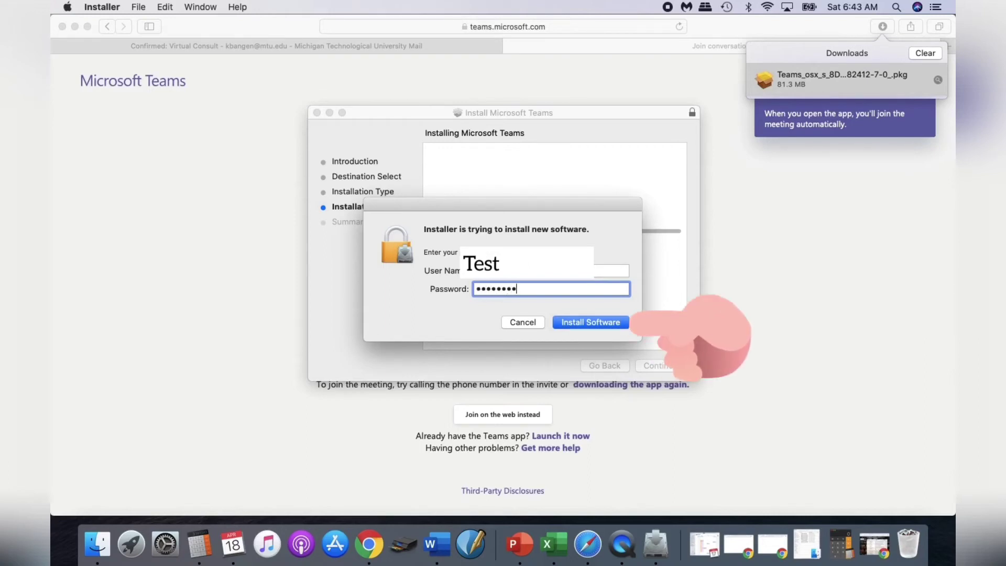
{"action": "type", "text": "*****"}
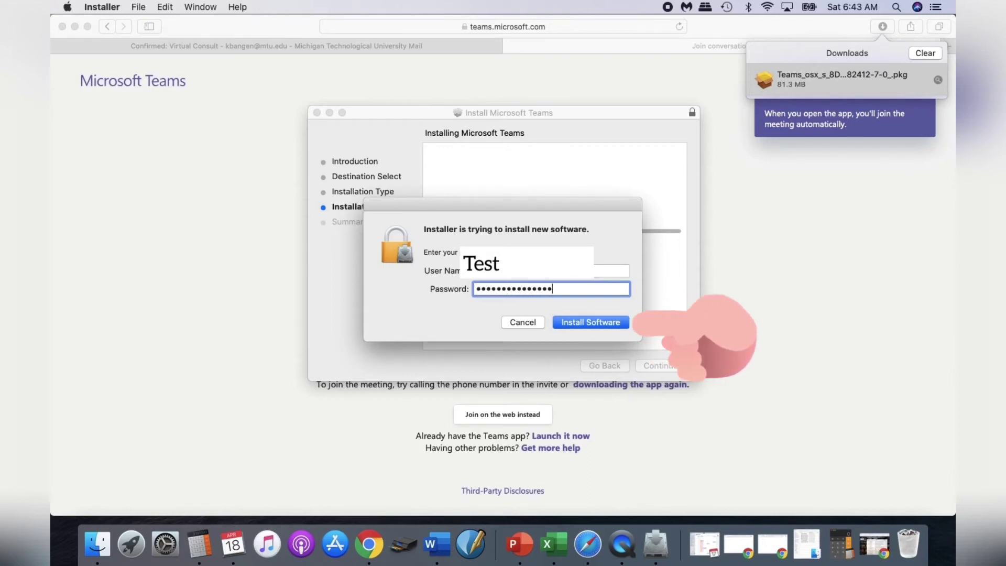
{"action": "type", "text": "*"}
{"action": "left_click", "coordinate": [591, 321]}
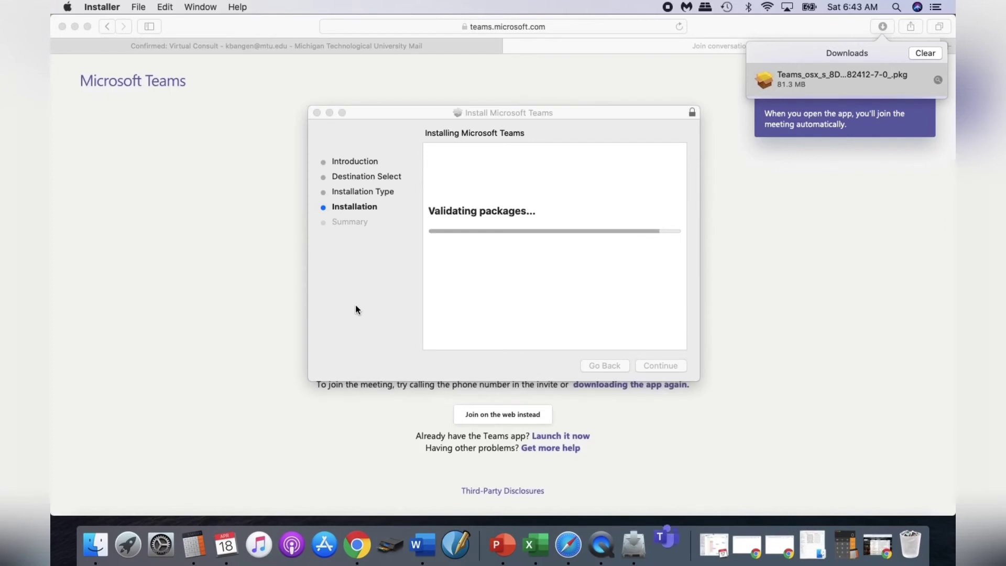
{"action": "left_click", "coordinate": [681, 366]}
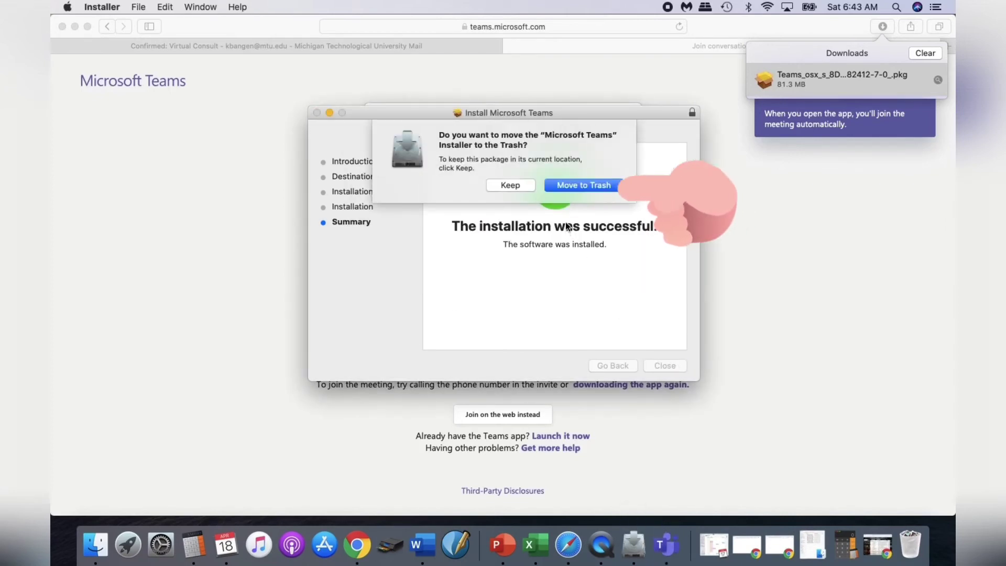
{"action": "left_click", "coordinate": [569, 187]}
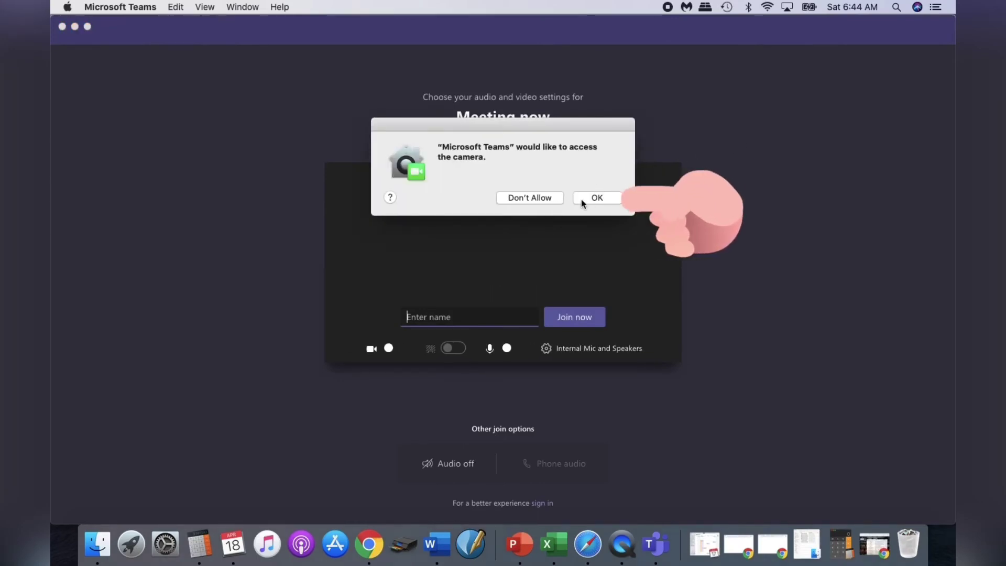
Grant the Teams desktop app access to the camera
{"action": "left_click", "coordinate": [596, 199]}
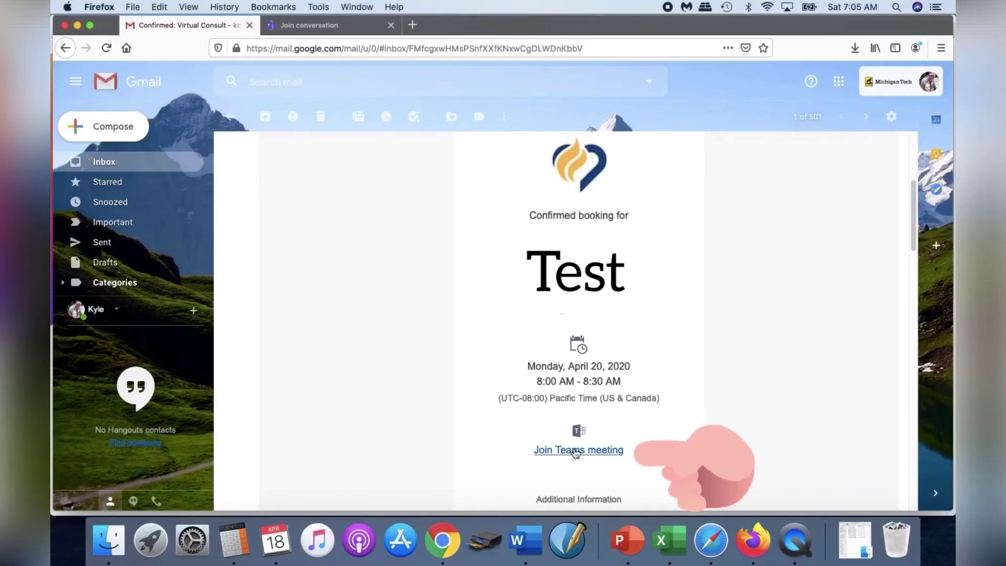
Open the booking's Teams meeting link in Firefox and send it to the Microsoft Teams app
{"action": "left_click", "coordinate": [576, 452]}
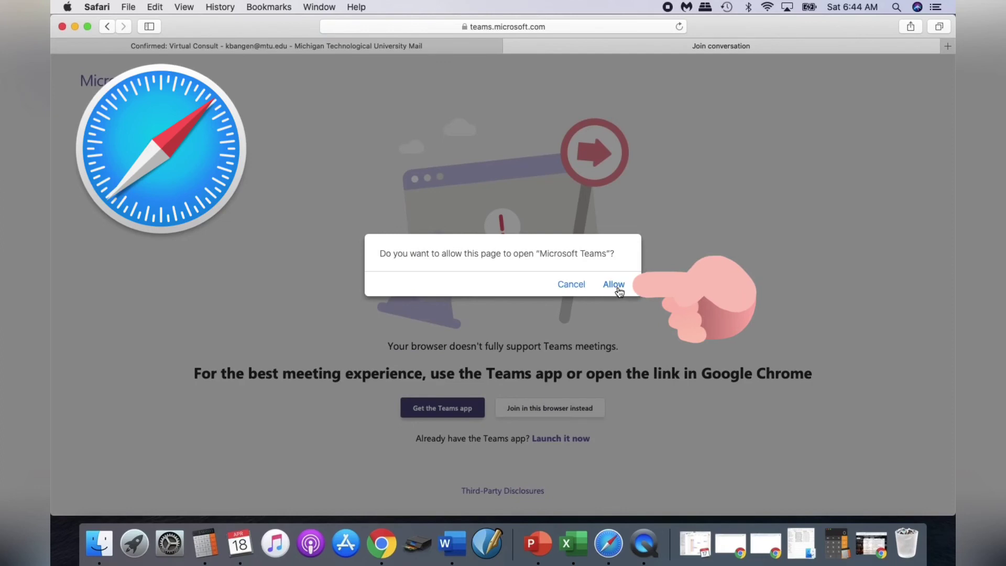
{"action": "left_click", "coordinate": [618, 287]}
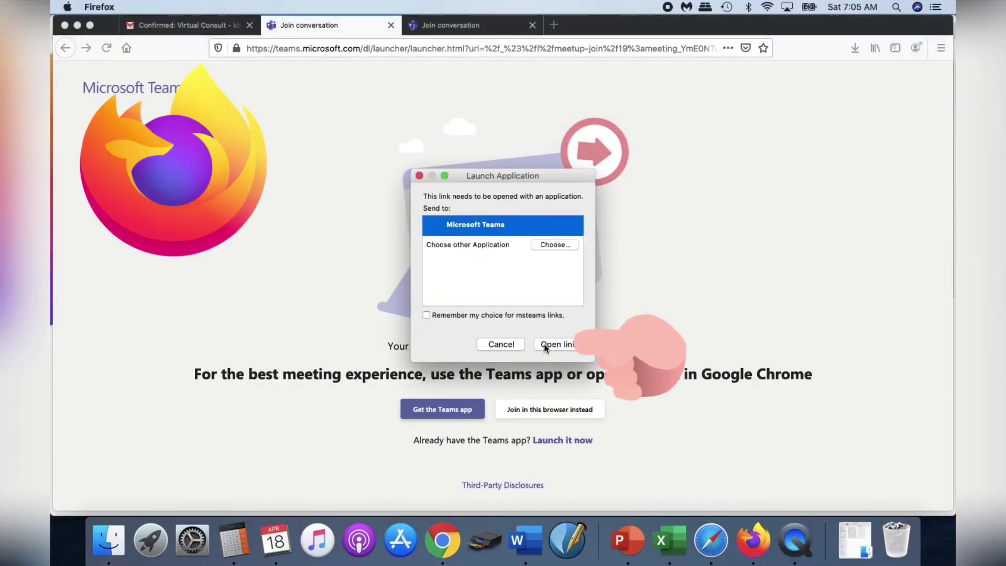
{"action": "left_click", "coordinate": [553, 345]}
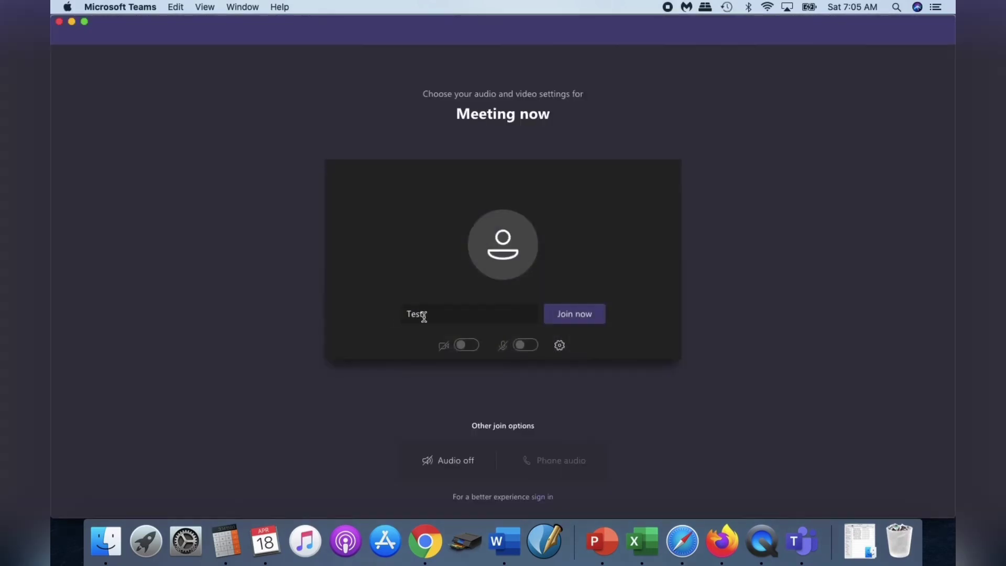
Join the meeting as Test in the desktop app and grant microphone access
{"action": "left_click_drag", "start_coordinate": [426, 315], "coordinate": [394, 318]}
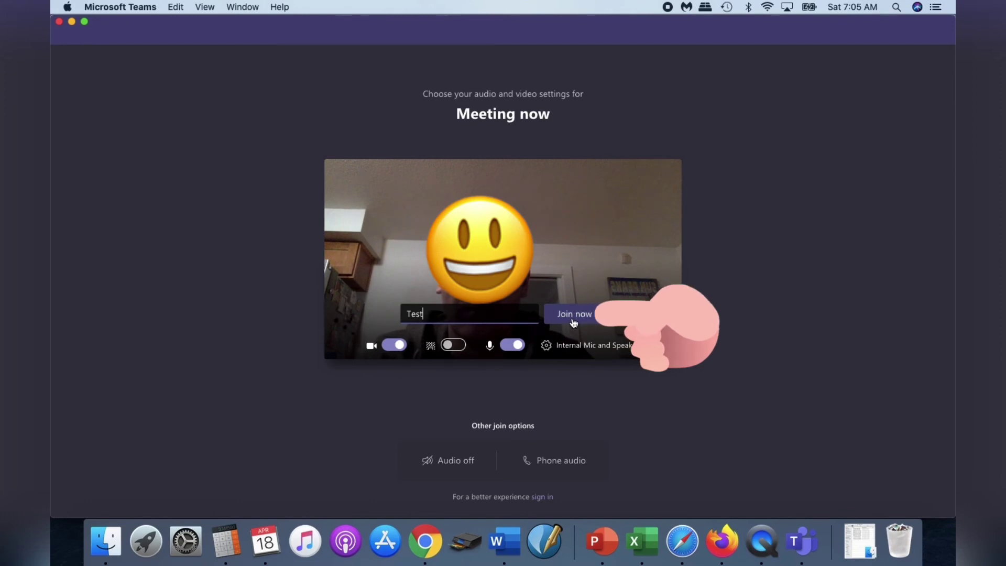
{"action": "left_click", "coordinate": [573, 321]}
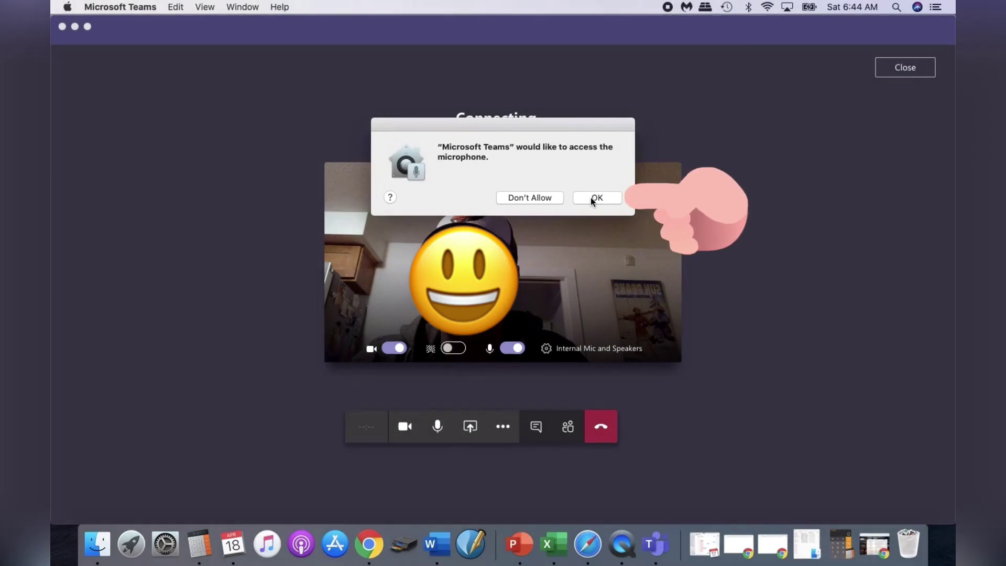
{"action": "left_click", "coordinate": [593, 198]}
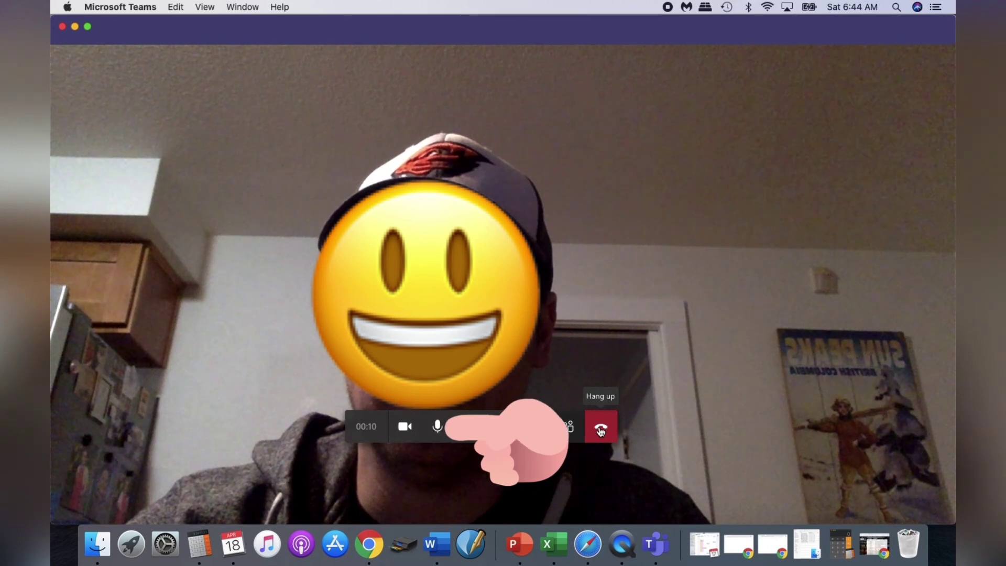
Hang up the desktop app's test call with the red Hang up button
{"action": "left_click", "coordinate": [601, 431]}
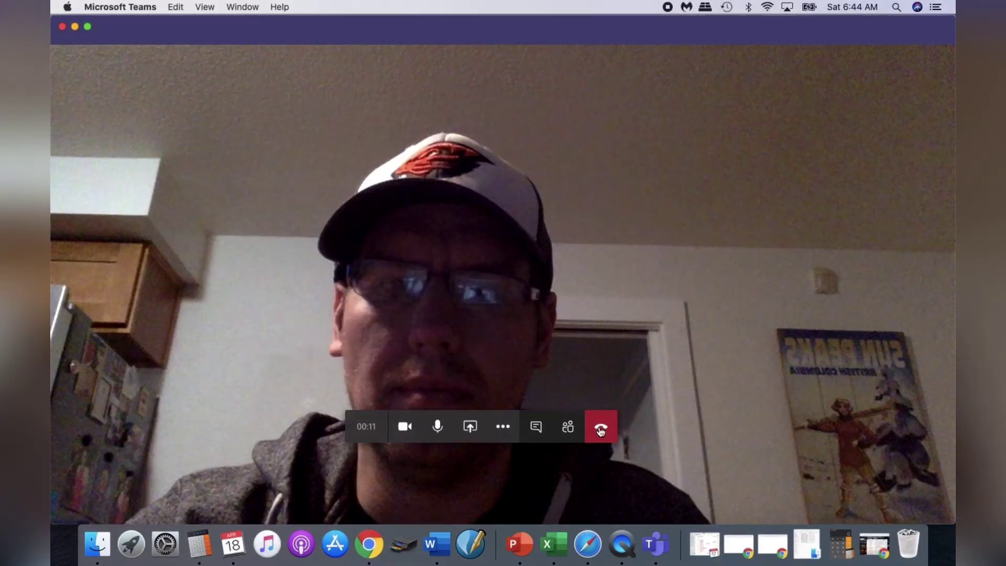
{"action": "left_click", "coordinate": [600, 429]}
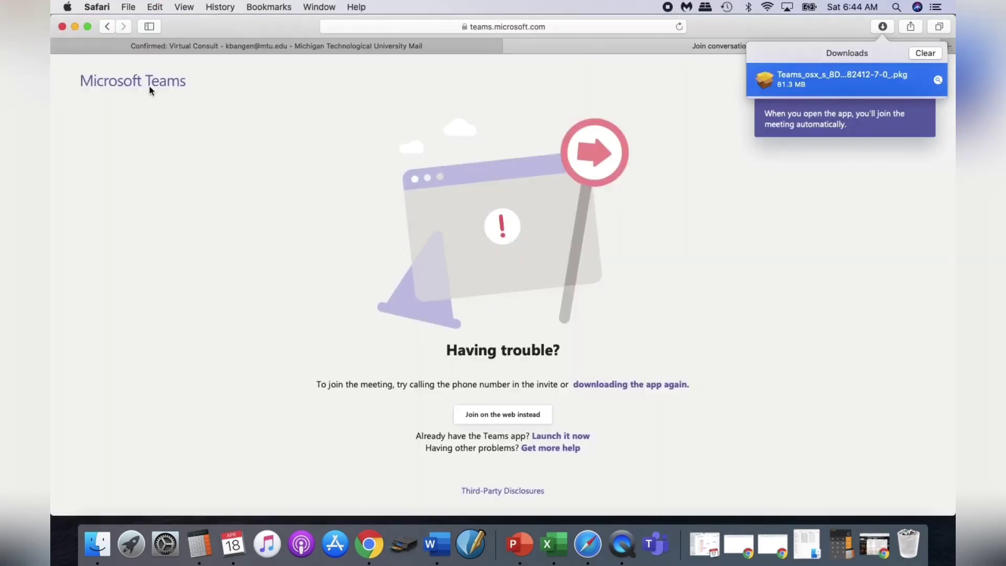
Clear Safari's downloads list and close the 'Join conversation' tab, returning to the Test booking email
{"action": "left_click", "coordinate": [920, 53]}
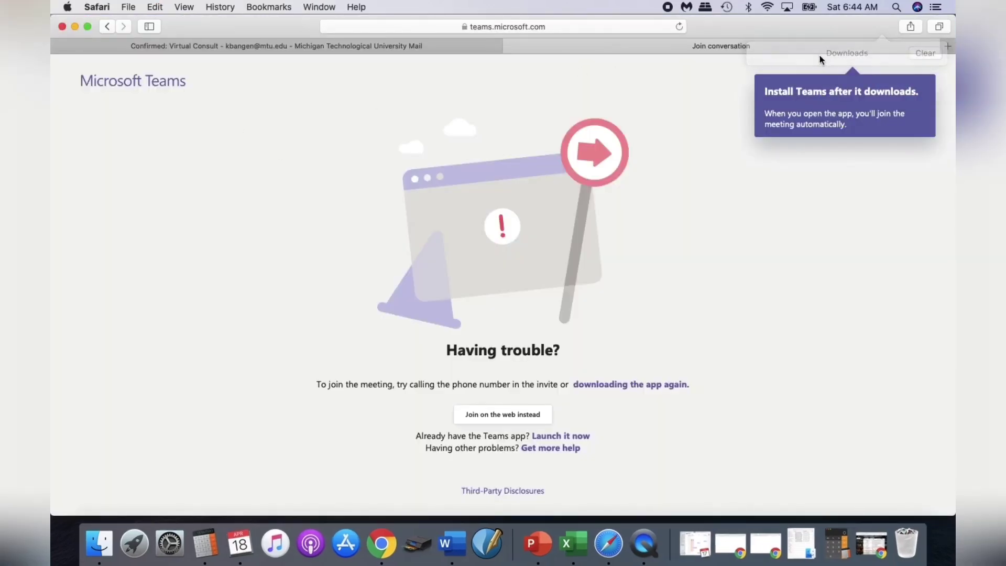
{"action": "left_click", "coordinate": [512, 48]}
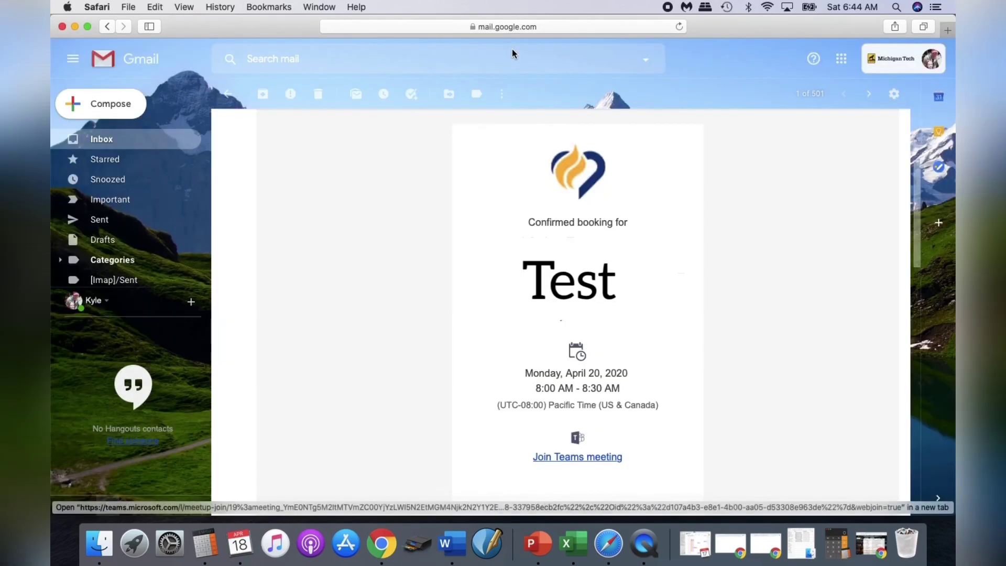